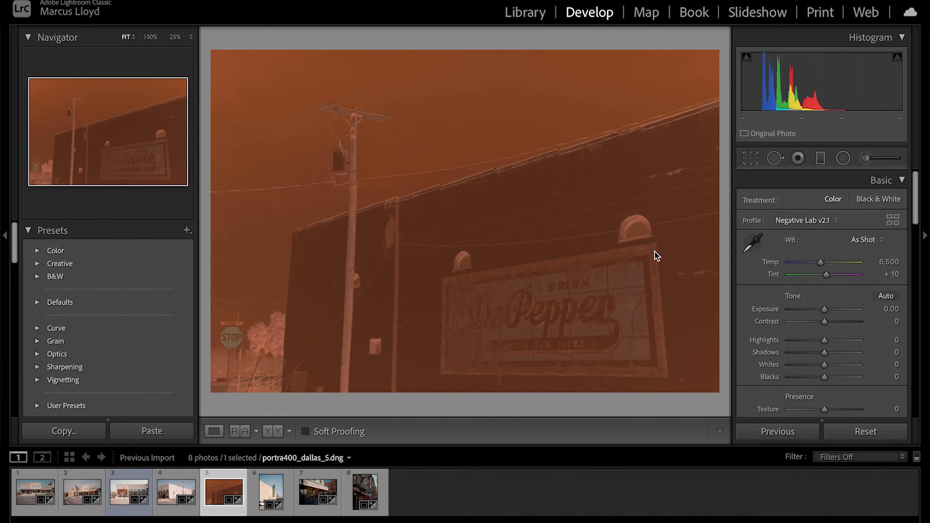
# Convert the negative portra400_dallas_5.dng to a positive with Negative Lab Pro, moving its dialog clear of the photo
pyautogui.click(597, 250)
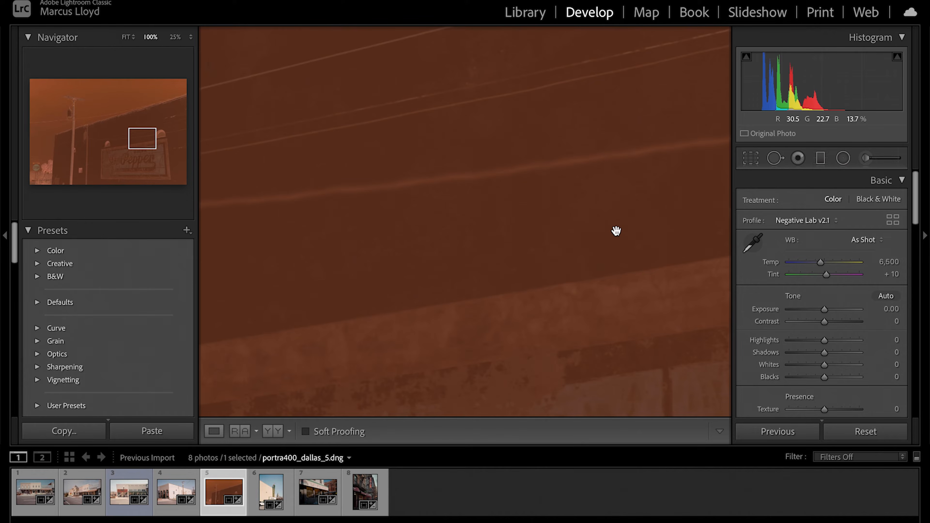
pyautogui.click(299, 175)
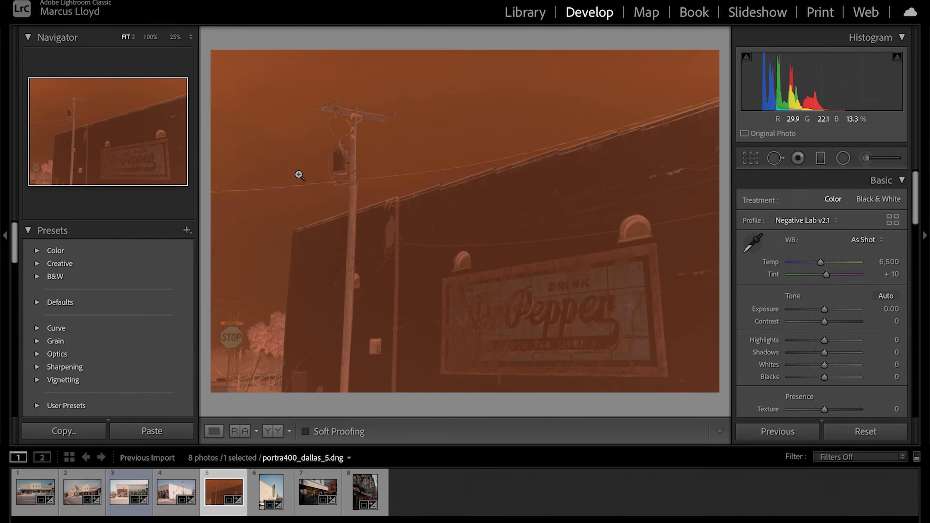
pyautogui.hotkey('ctrl', 'n')
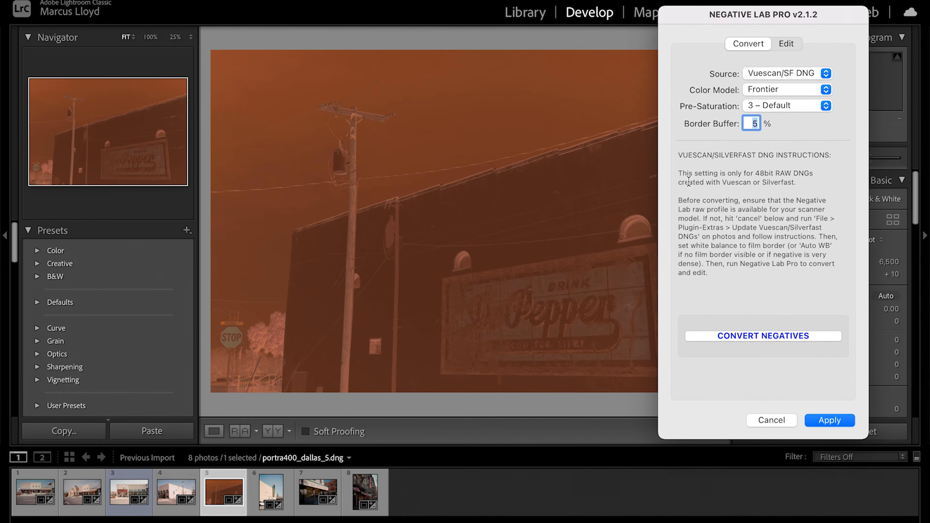
pyautogui.click(770, 336)
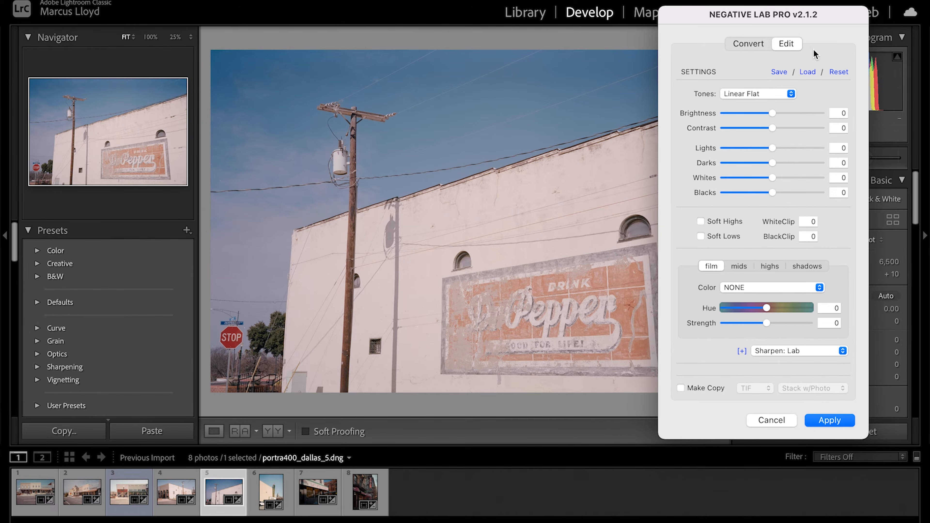
pyautogui.moveTo(793, 16); pyautogui.dragTo(875, 9)
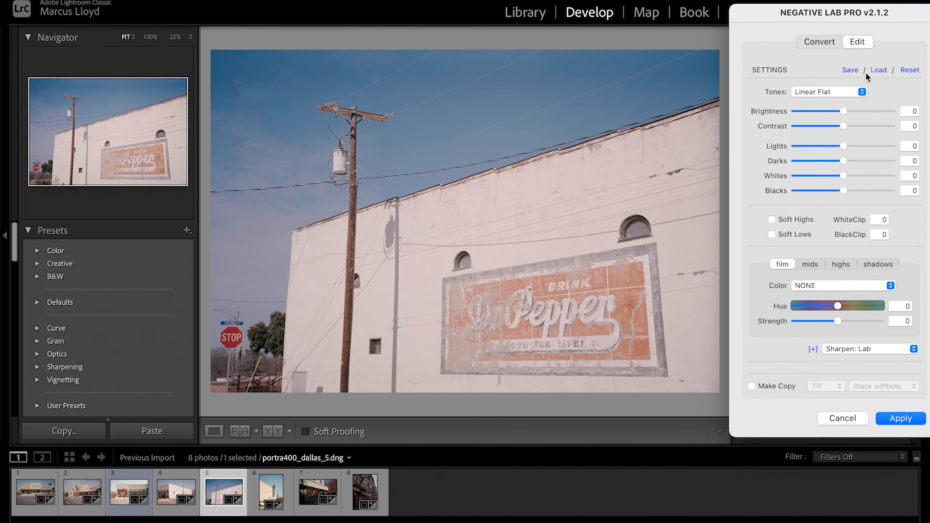
# Compare the Standard and Linear + Gamma tone profiles with Linear Flat on the converted photo, keeping Linear Flat
pyautogui.click(809, 94)
pyautogui.click(812, 44)
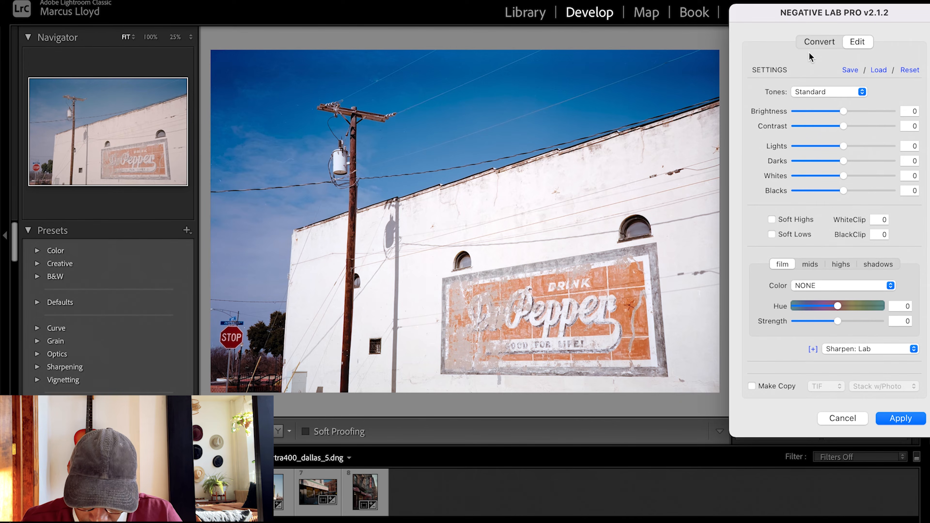
pyautogui.click(818, 96)
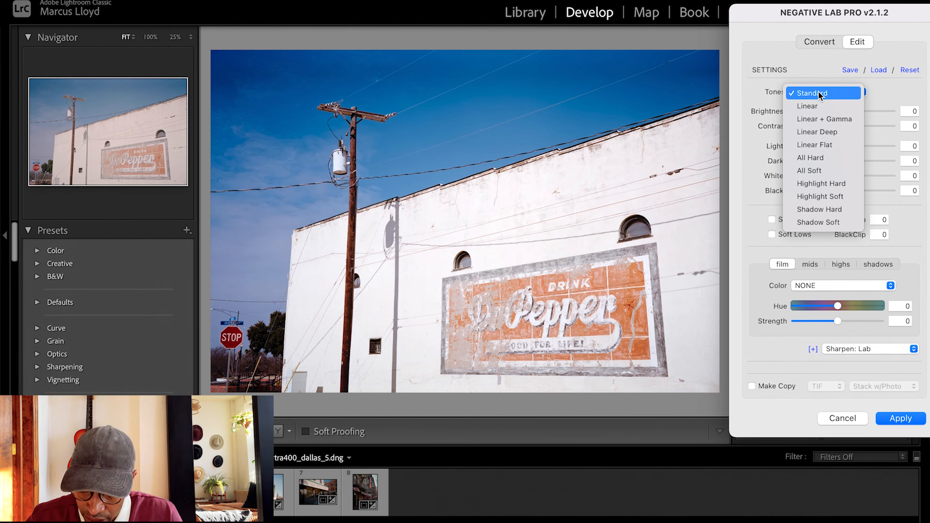
pyautogui.click(818, 119)
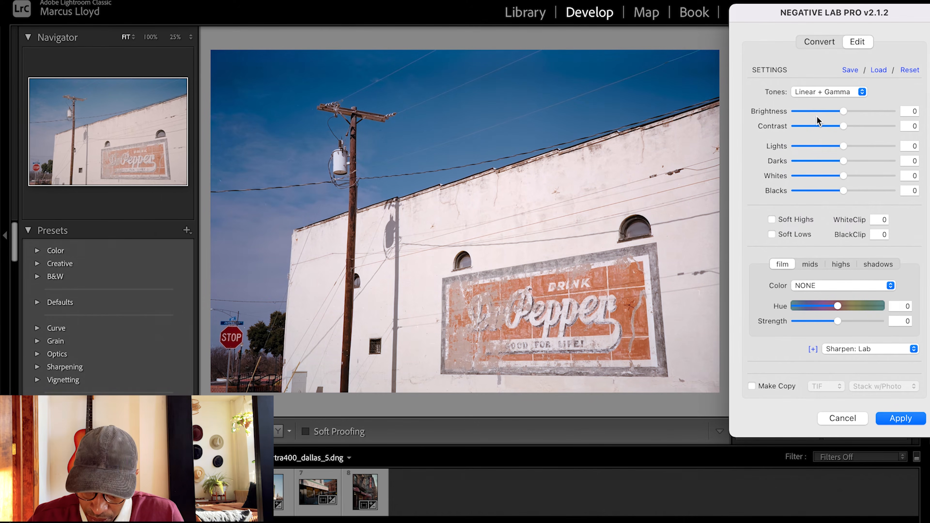
pyautogui.click(815, 92)
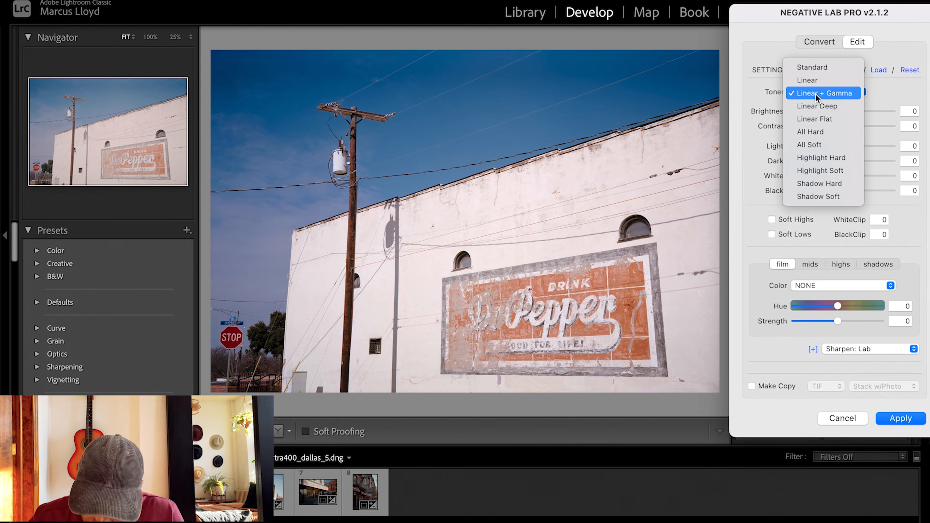
pyautogui.click(818, 118)
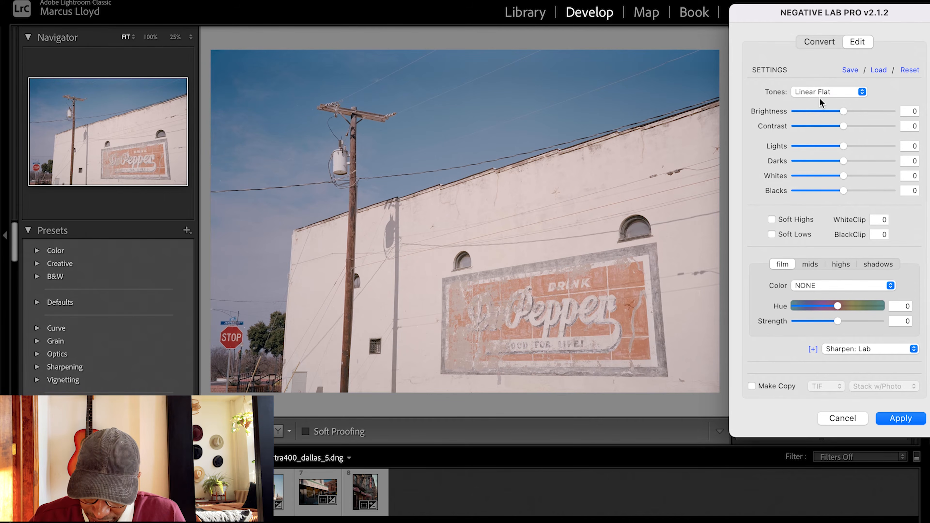
pyautogui.click(820, 88)
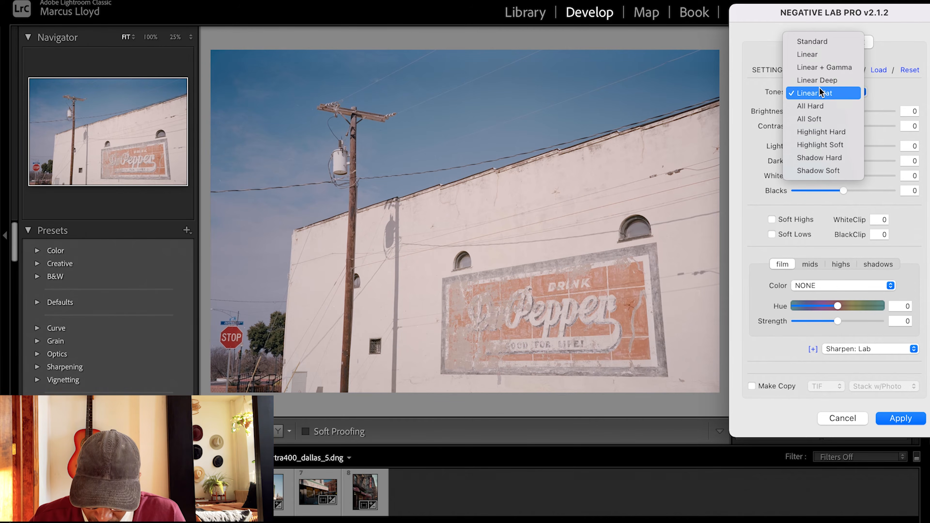
pyautogui.click(815, 69)
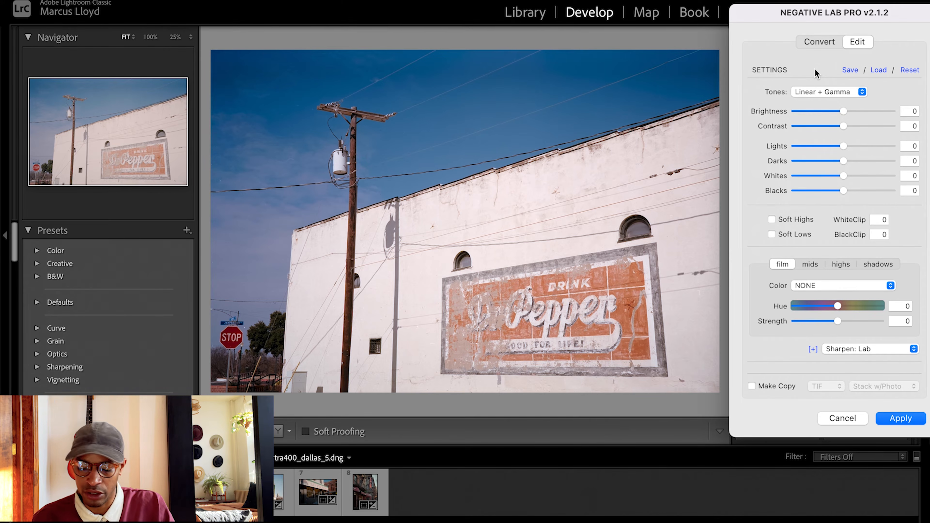
pyautogui.click(815, 90)
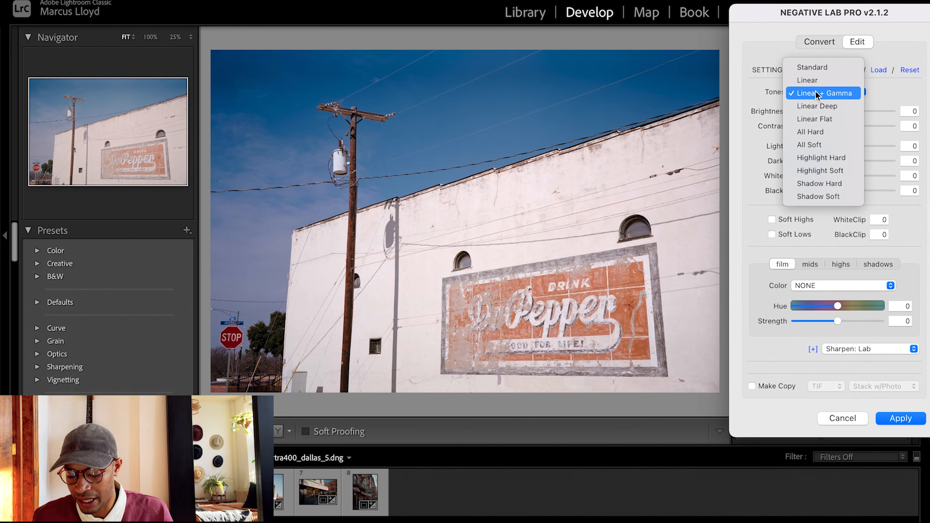
pyautogui.click(818, 115)
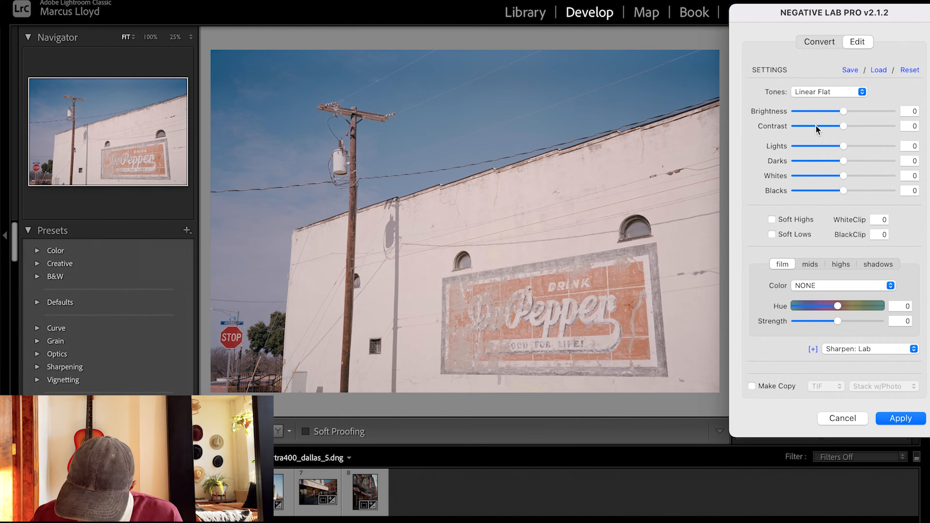
pyautogui.press('F2')
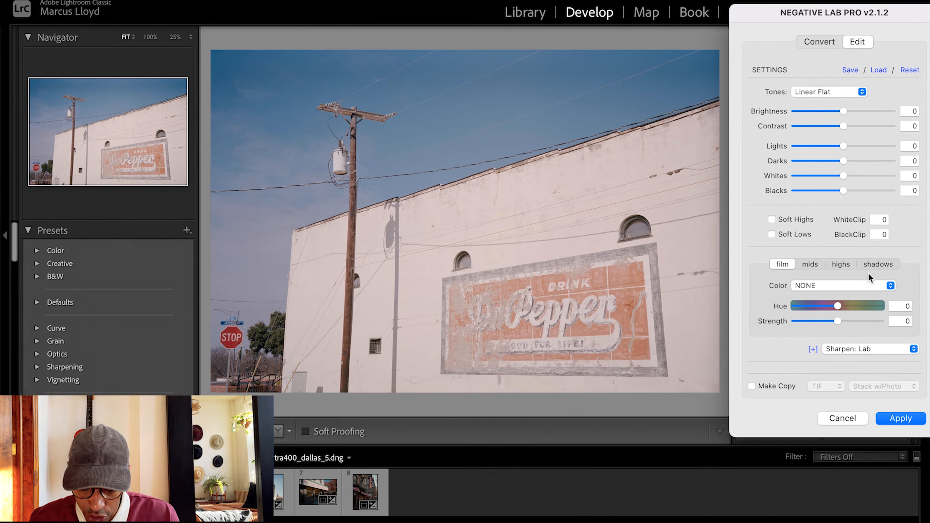
# Compare the Warming and Neutral versions of AutoColor 2.0 for the film color and choose AutoColor 2.0 - Neutral
pyautogui.click(853, 285)
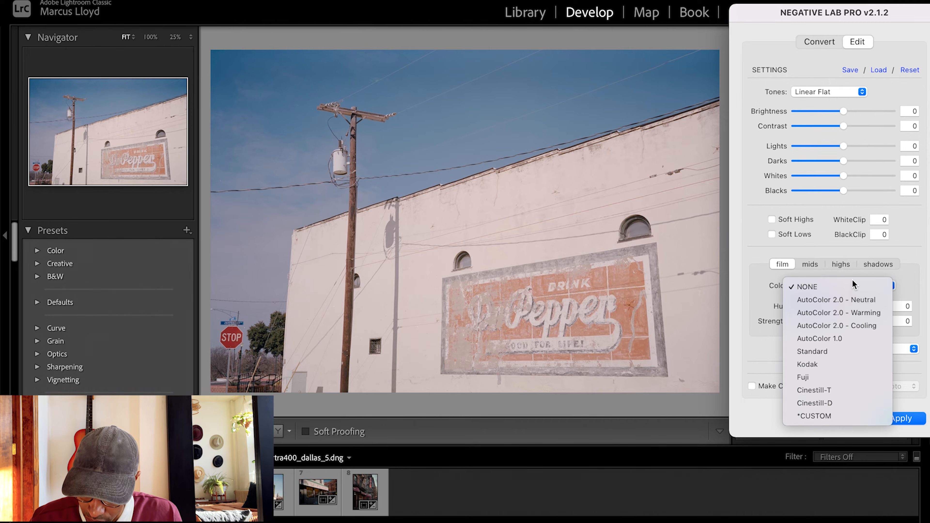
pyautogui.click(849, 308)
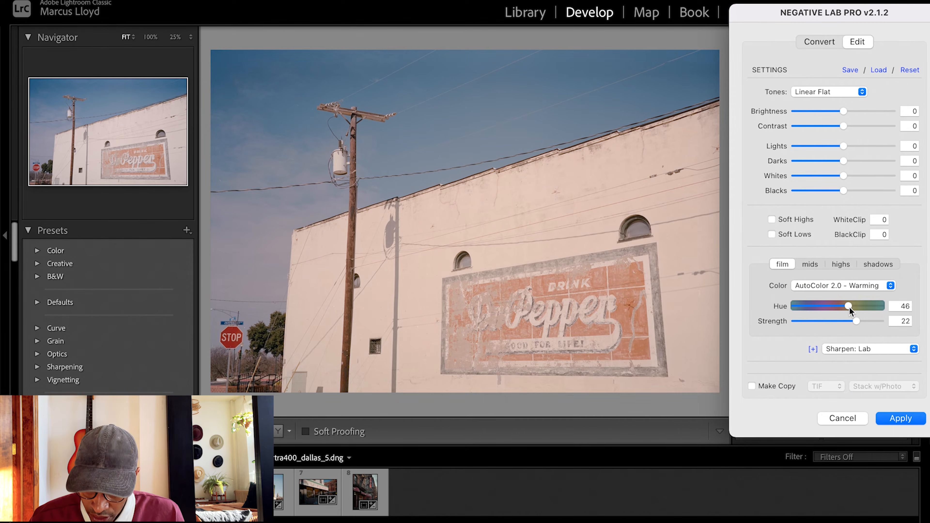
pyautogui.click(844, 284)
pyautogui.click(842, 276)
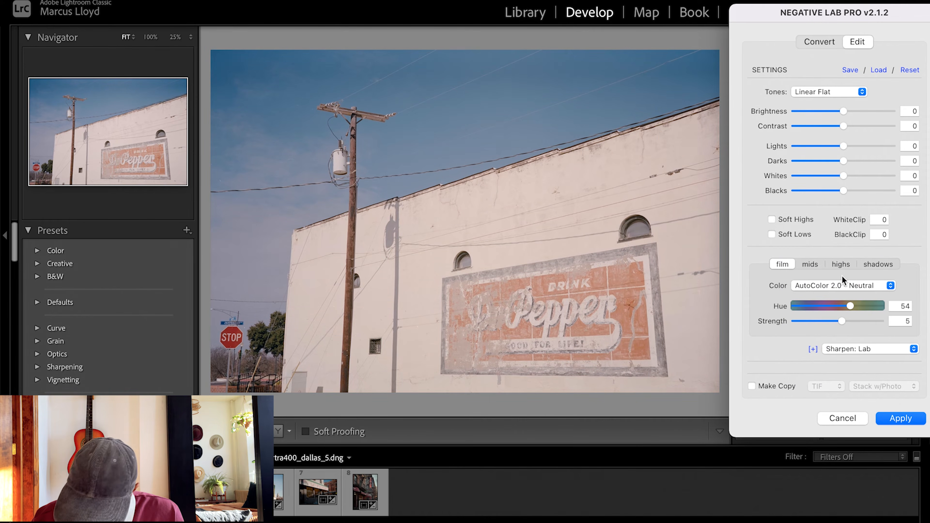
pyautogui.click(840, 284)
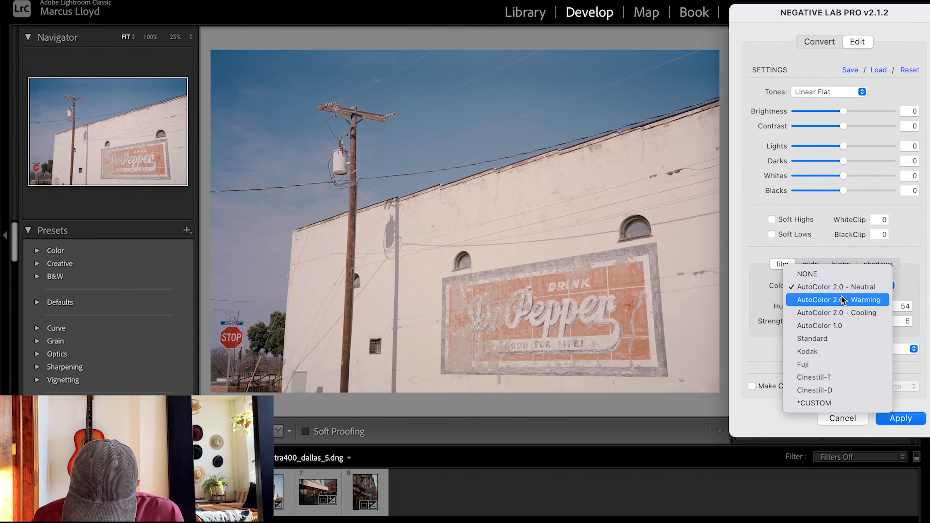
pyautogui.click(841, 291)
pyautogui.click(840, 285)
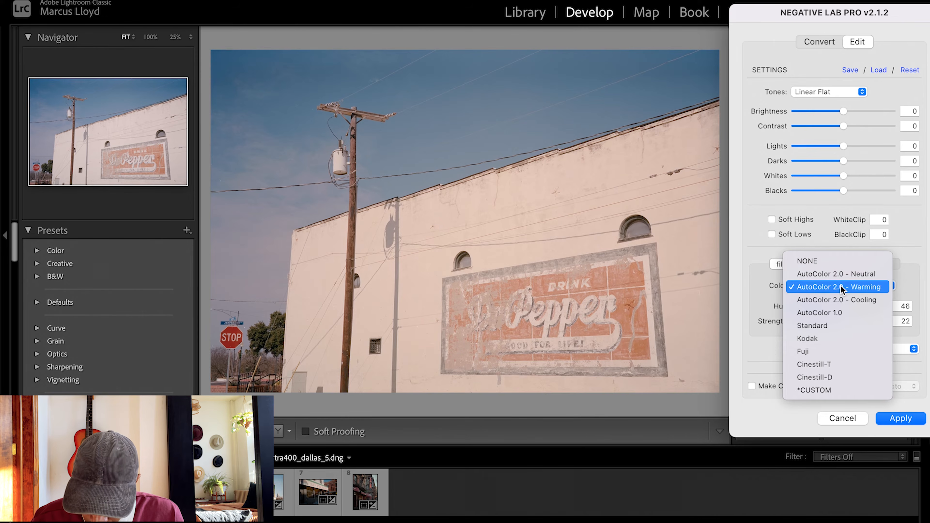
pyautogui.click(836, 275)
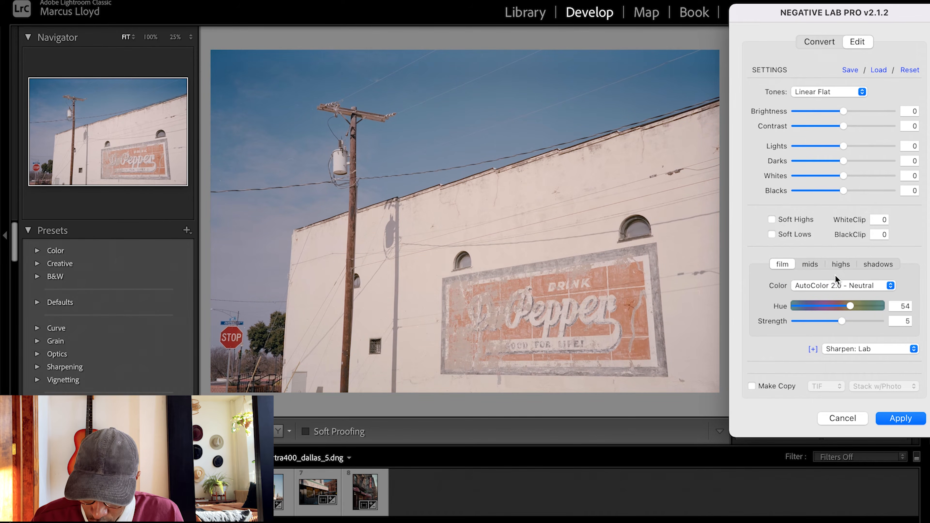
pyautogui.click(836, 284)
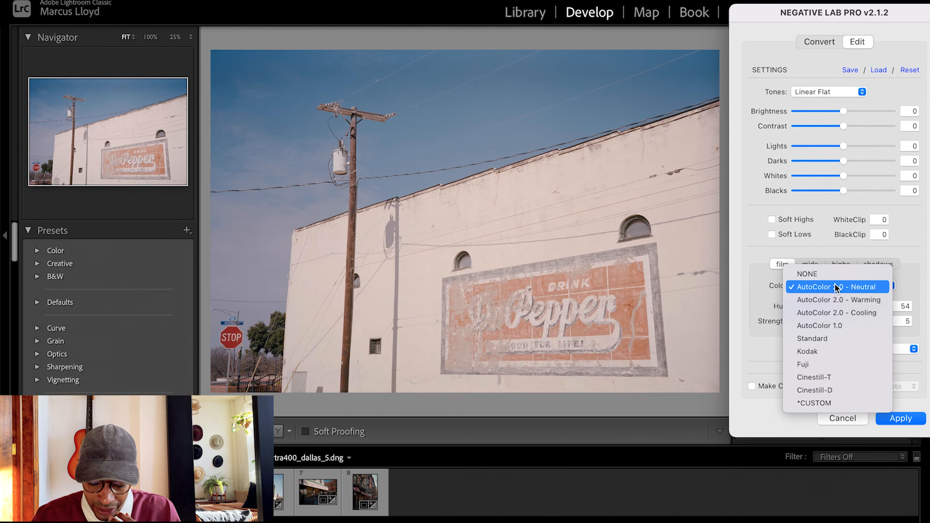
pyautogui.click(835, 289)
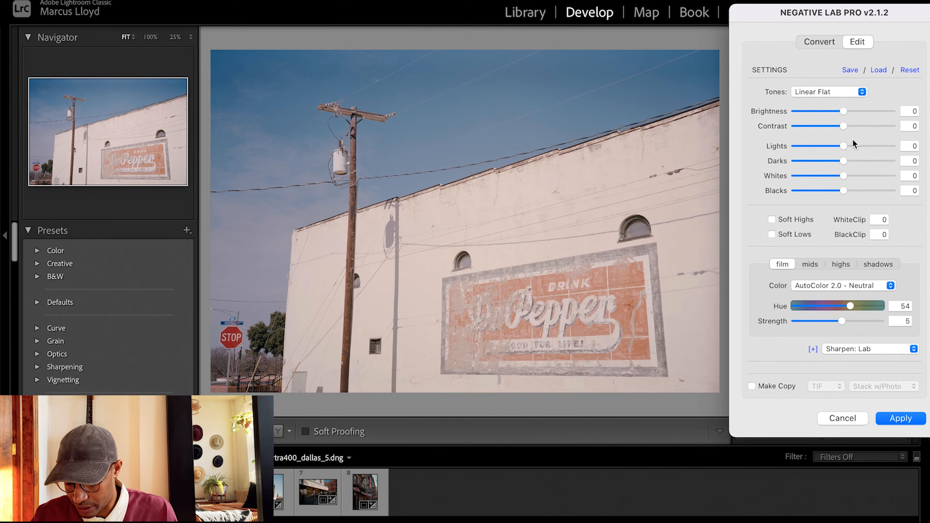
# Set the converted photo's brightness to 9 and its contrast to -7
pyautogui.moveTo(842, 113); pyautogui.dragTo(863, 109)
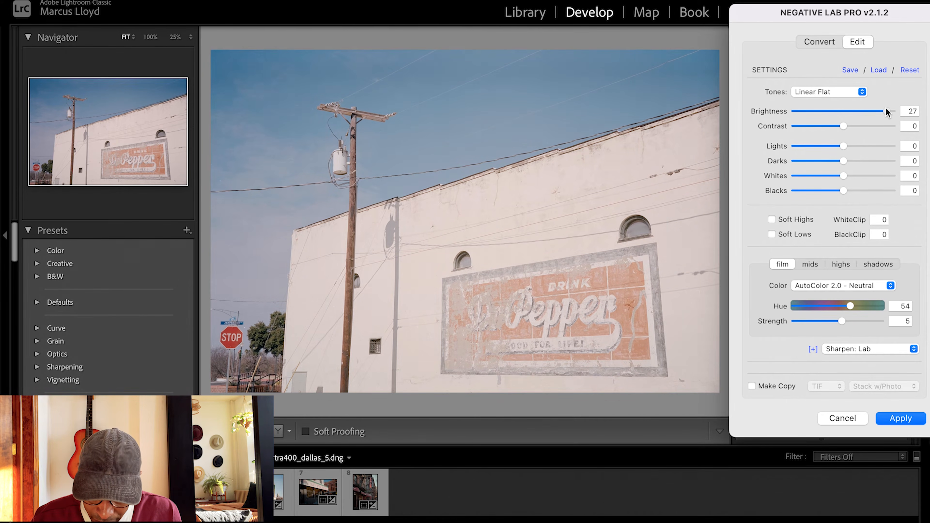
pyautogui.moveTo(881, 110); pyautogui.dragTo(857, 110)
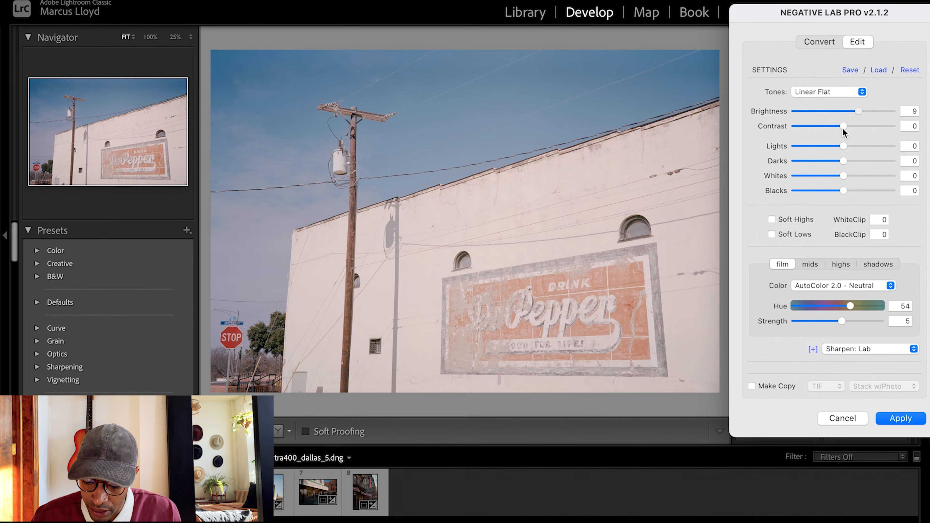
pyautogui.moveTo(844, 124); pyautogui.dragTo(833, 125)
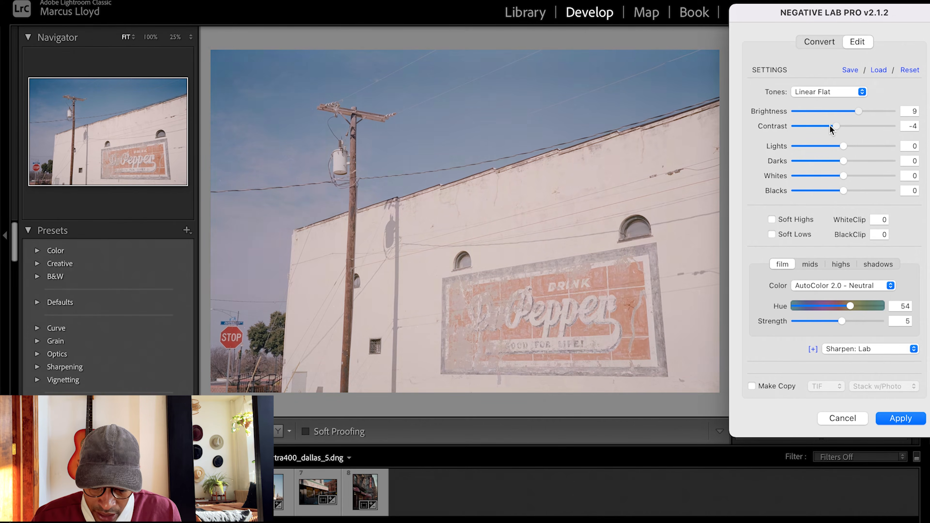
pyautogui.click(829, 124)
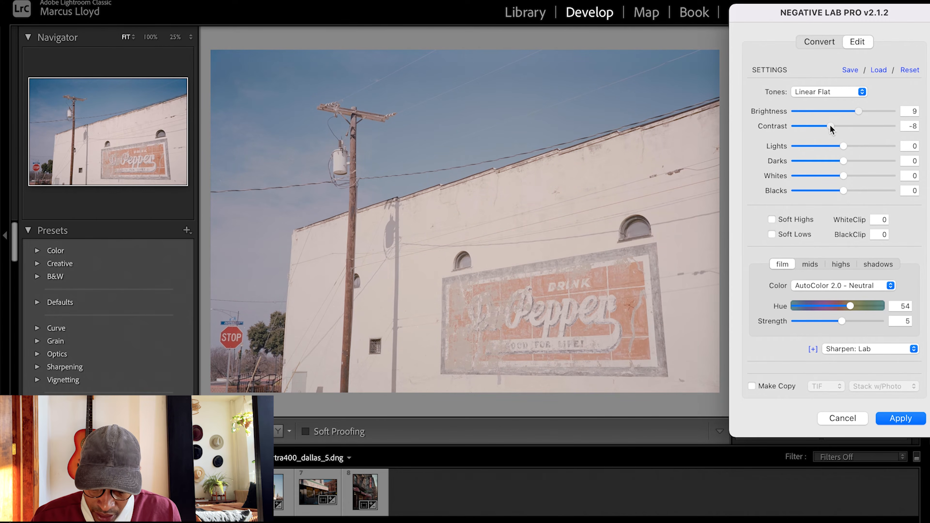
pyautogui.moveTo(830, 125); pyautogui.dragTo(831, 126)
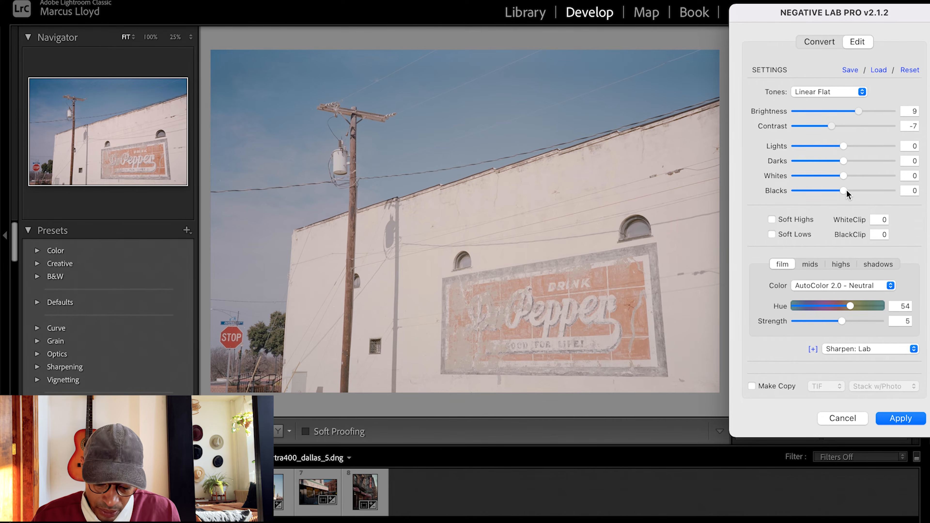
# Set the blacks to -13, apply the Negative Lab Pro edits and inspect the photo full screen
pyautogui.moveTo(844, 191); pyautogui.dragTo(827, 187)
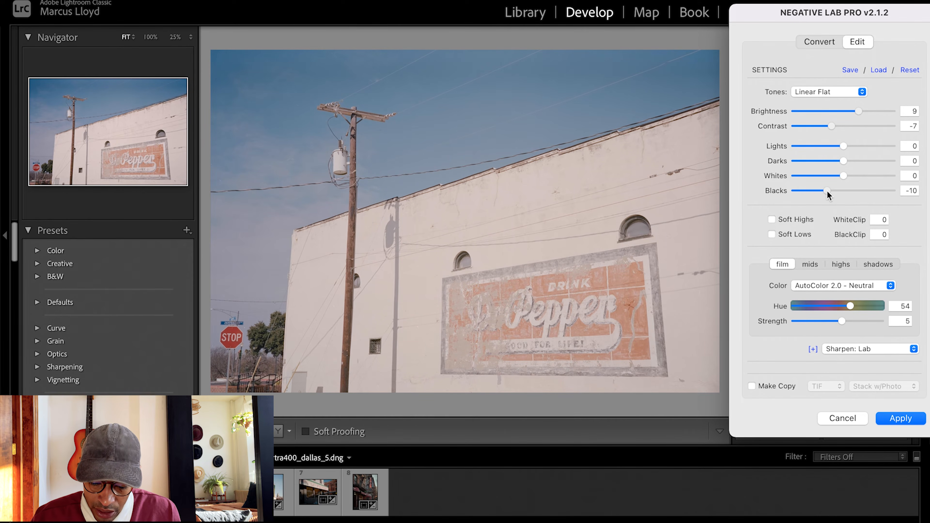
pyautogui.moveTo(827, 191)
pyautogui.mouseDown()
pyautogui.moveTo(836, 191)
pyautogui.moveTo(823, 194)
pyautogui.mouseUp()
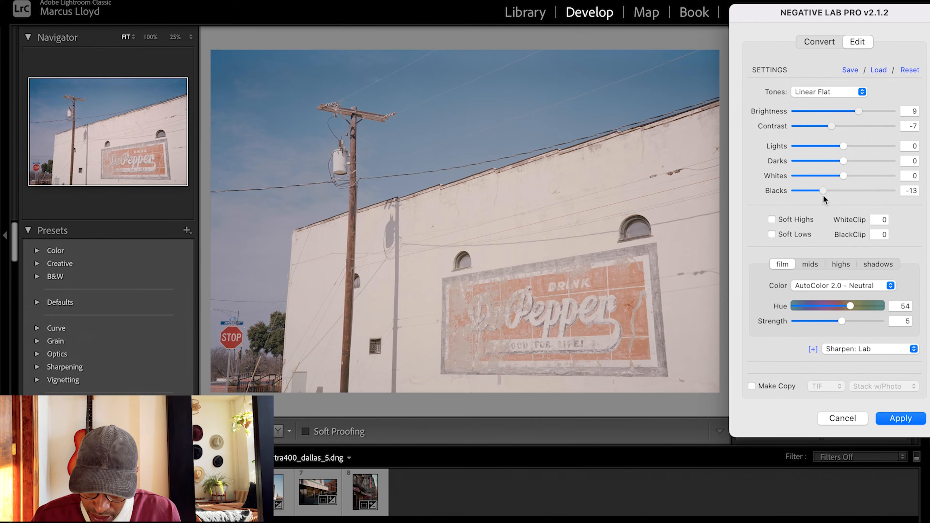
pyautogui.click(899, 418)
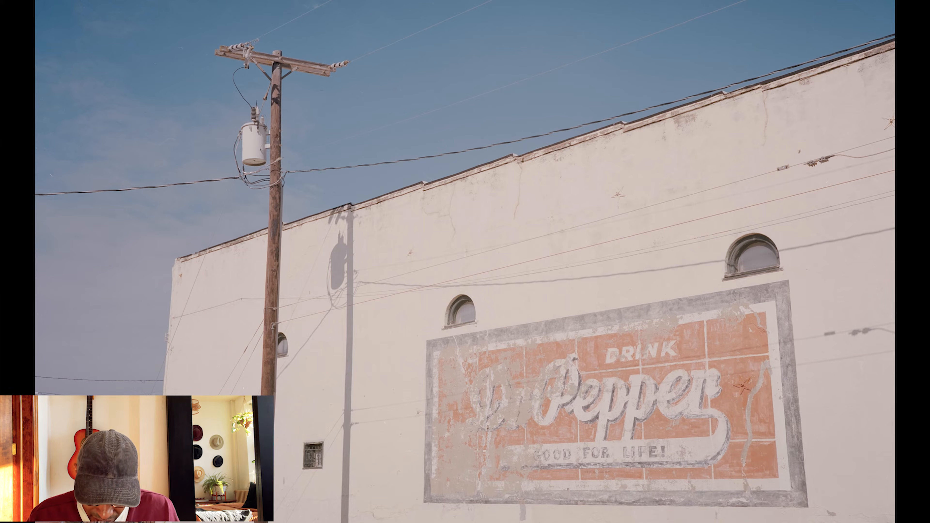
pyautogui.click(629, 100)
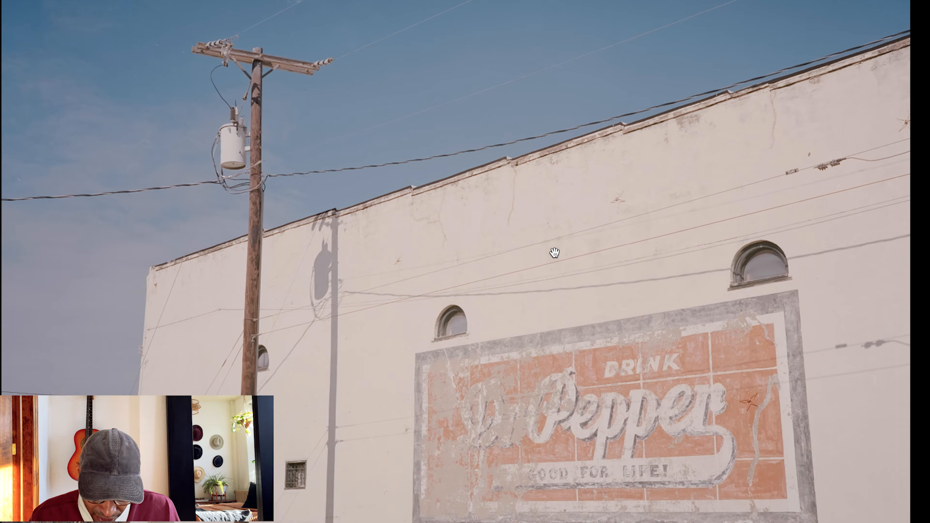
pyautogui.click(555, 253)
pyautogui.click(555, 253)
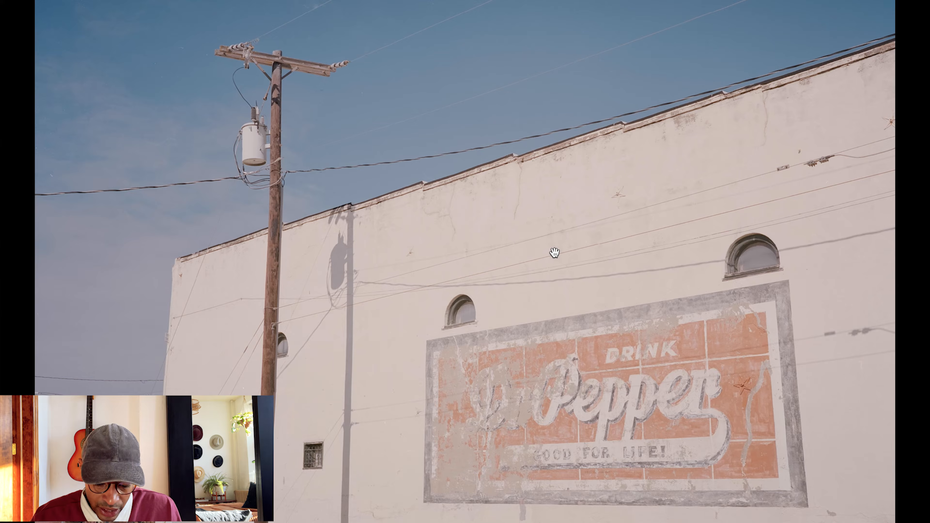
# Convert the coffee house street negative in Negative Lab Pro with the Vuescan/SF DNG source and Frontier color model, and reset its edit settings
pyautogui.press('Right')
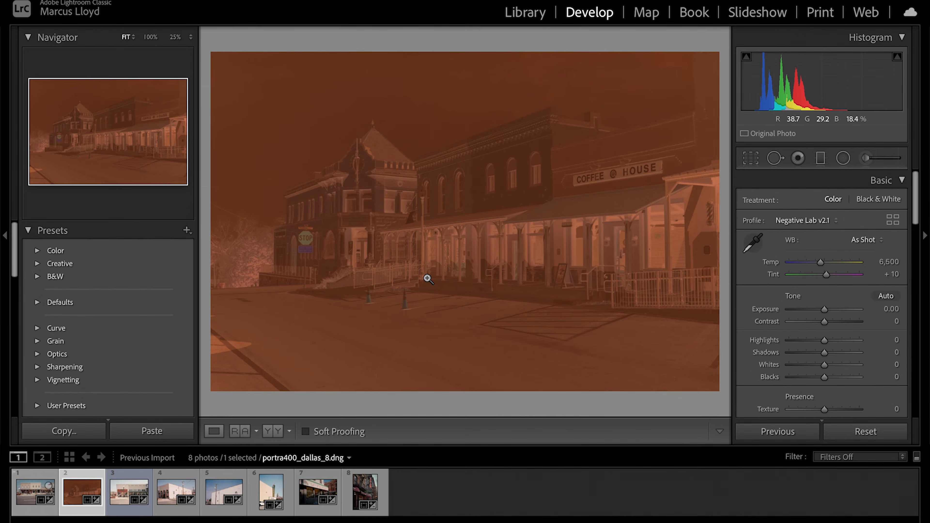
pyautogui.hotkey('ctrl', 'n')
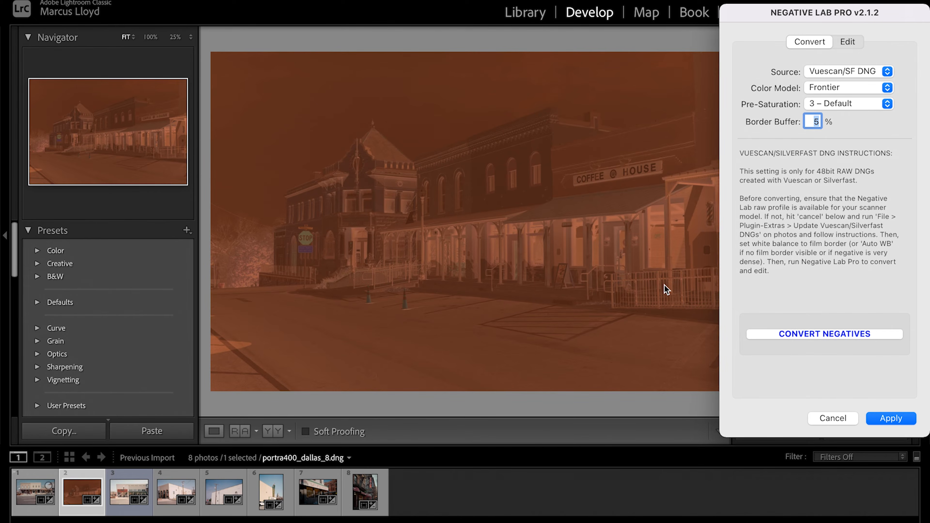
pyautogui.click(826, 333)
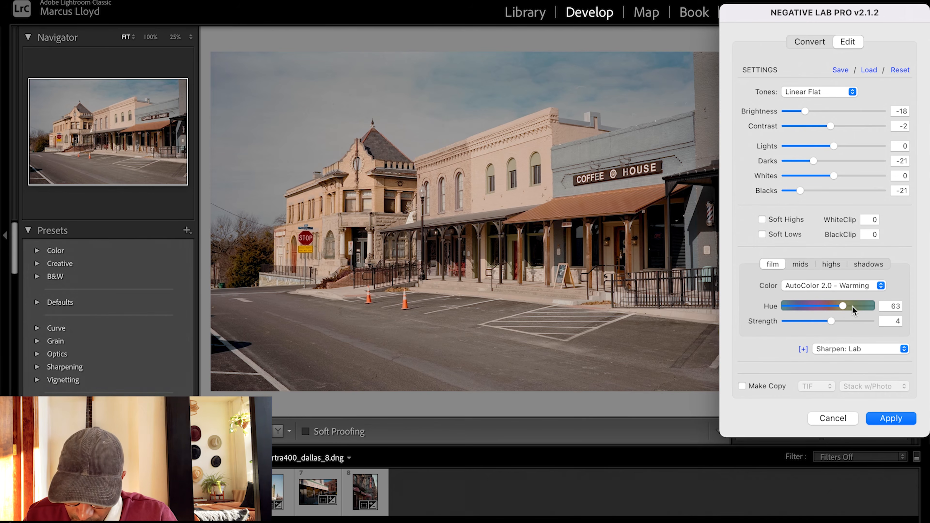
pyautogui.click(902, 70)
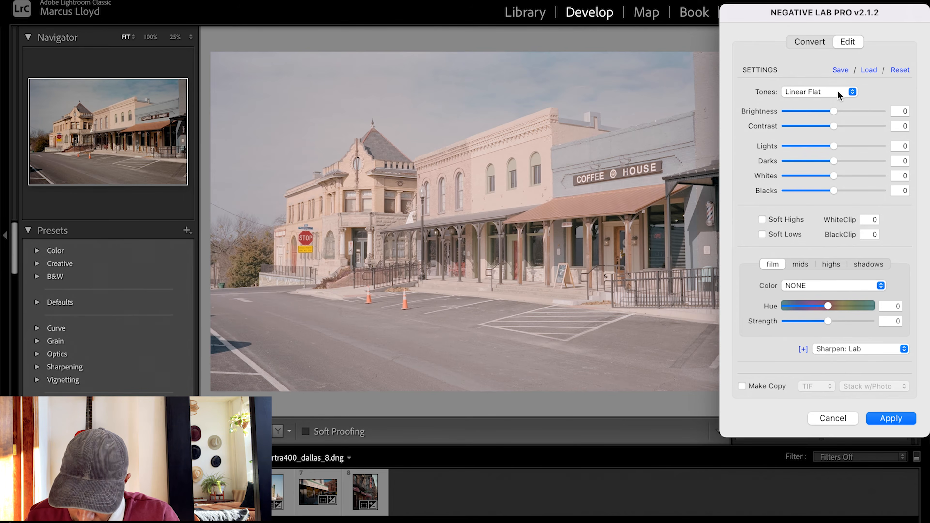
# Compare the Standard and Linear + Gamma tone profiles with Linear Flat on the coffee house photo, keeping Linear Flat
pyautogui.click(838, 92)
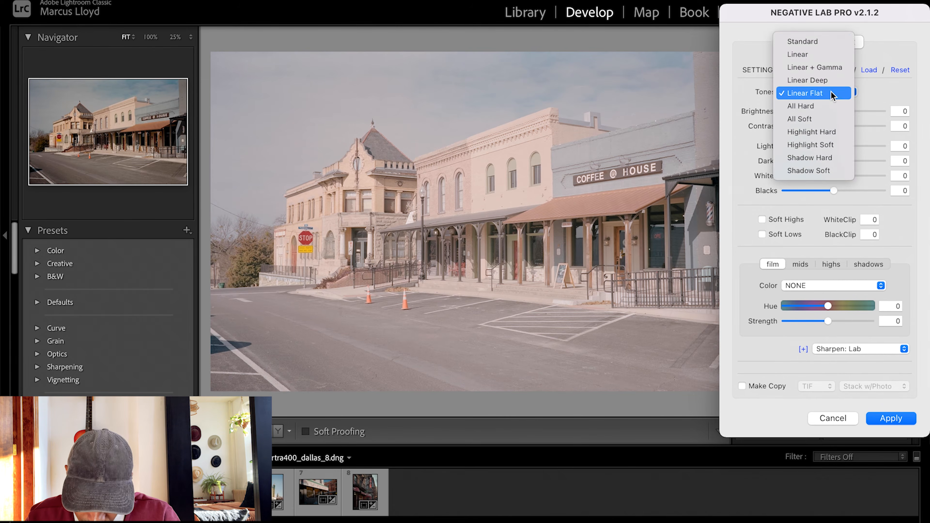
pyautogui.click(821, 43)
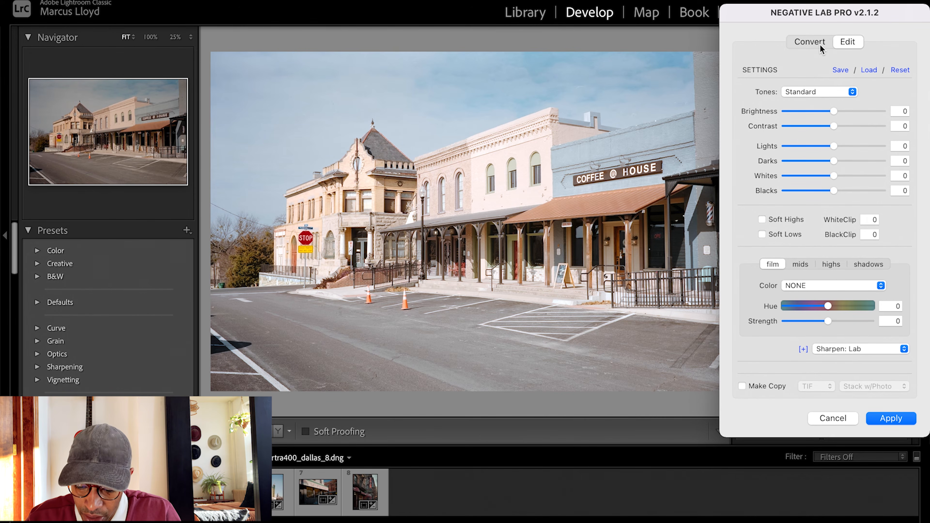
pyautogui.click(814, 91)
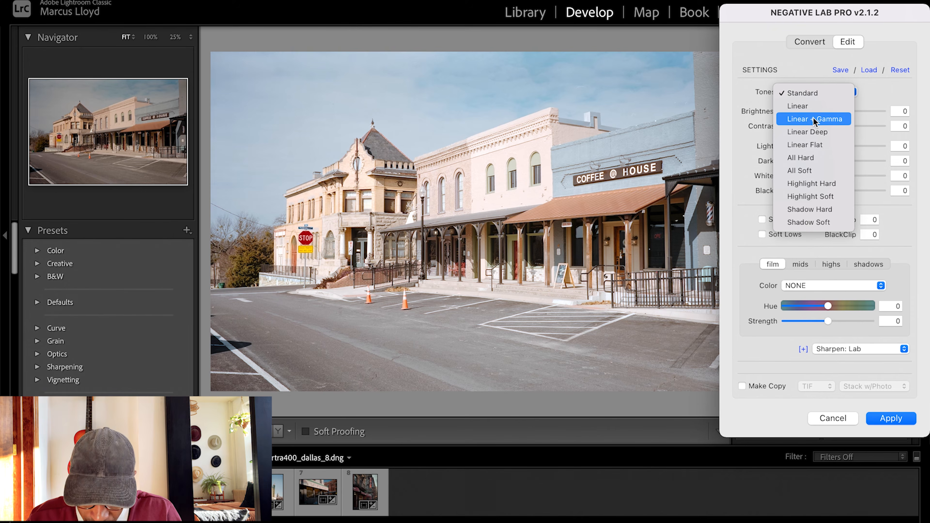
pyautogui.click(814, 118)
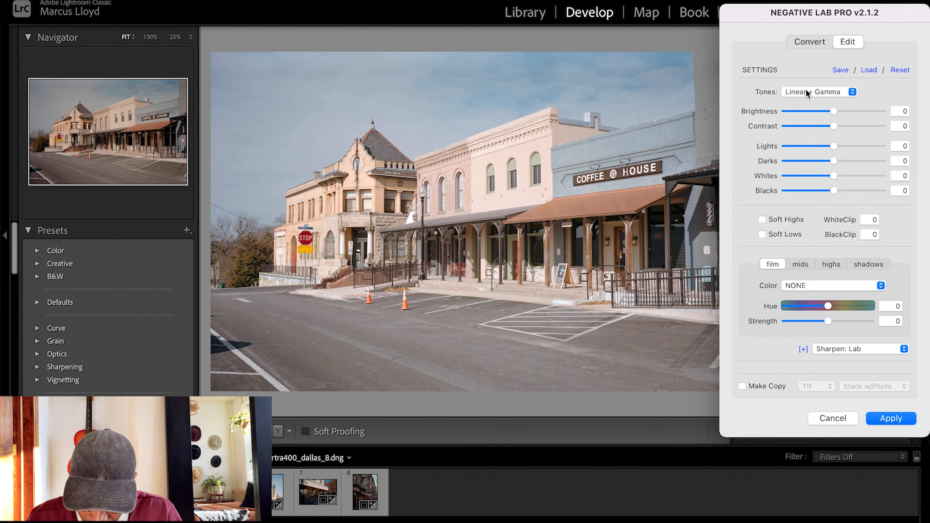
pyautogui.click(805, 90)
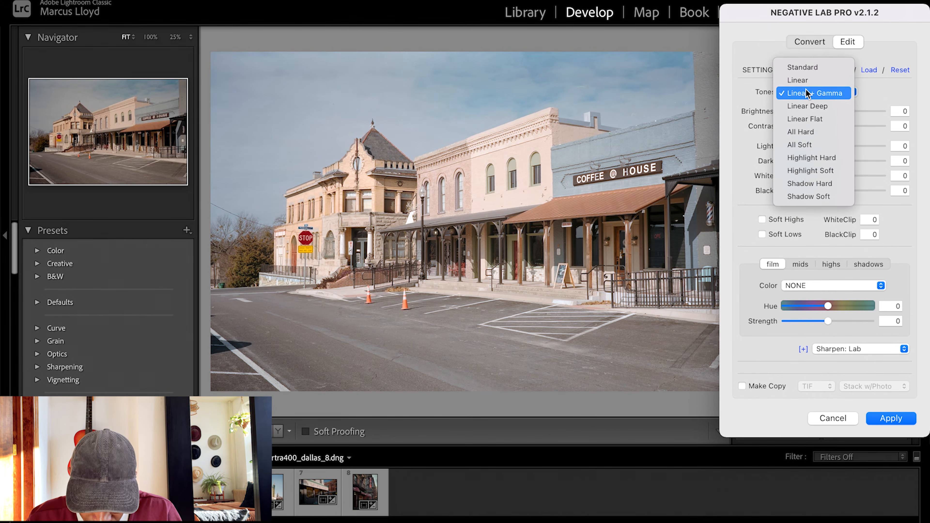
pyautogui.click(811, 117)
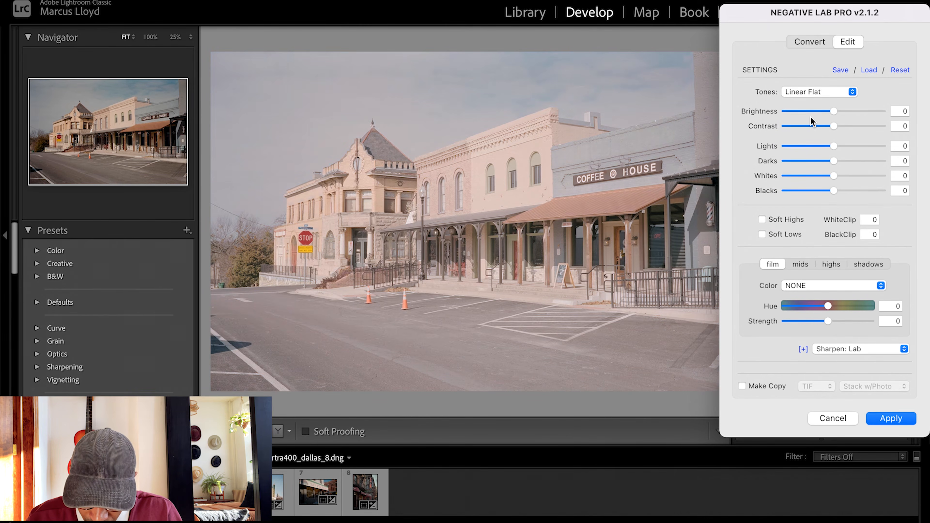
pyautogui.click(811, 92)
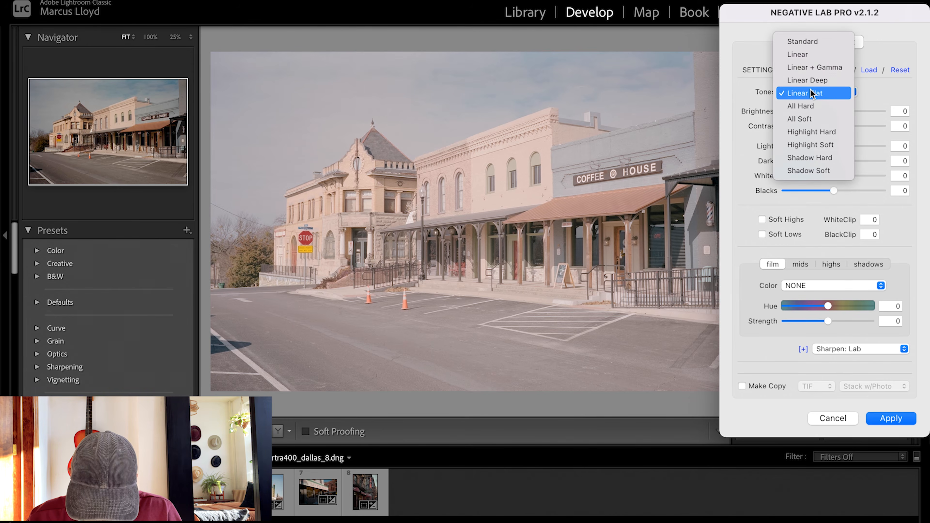
pyautogui.click(807, 68)
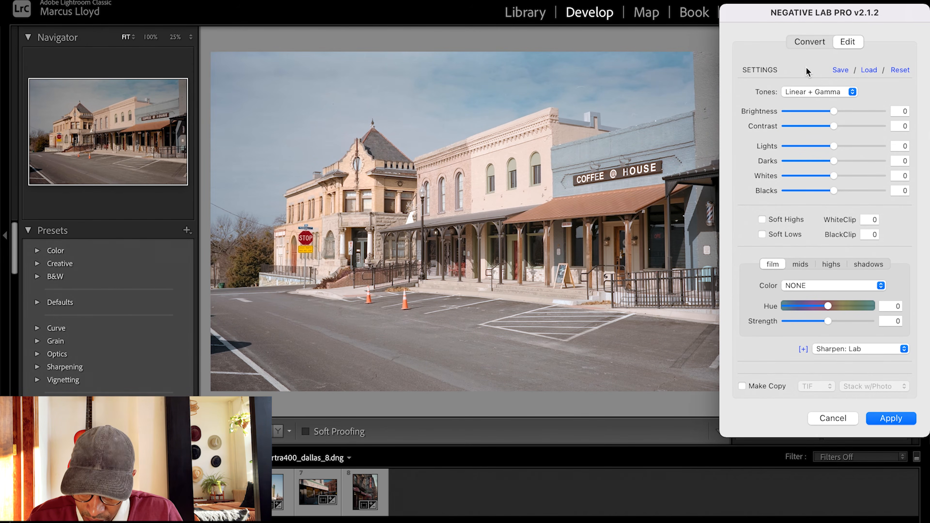
pyautogui.click(809, 91)
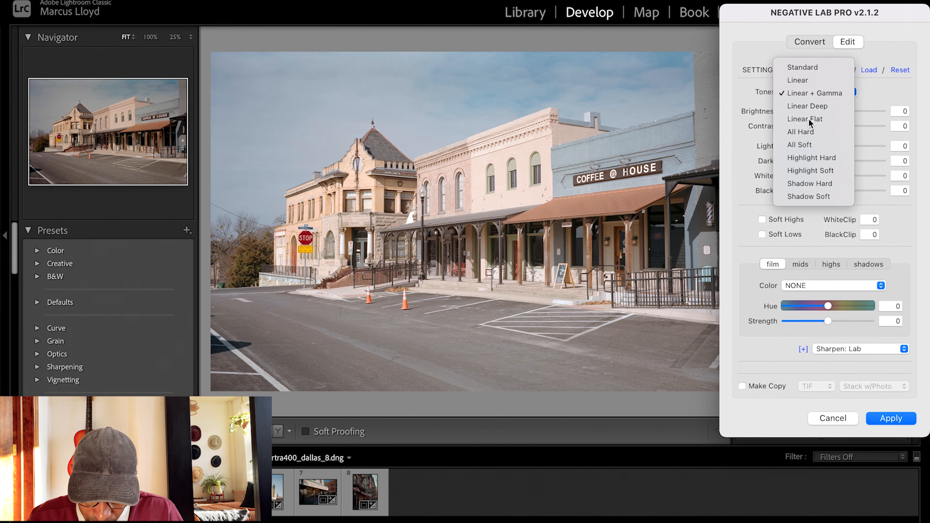
pyautogui.click(808, 118)
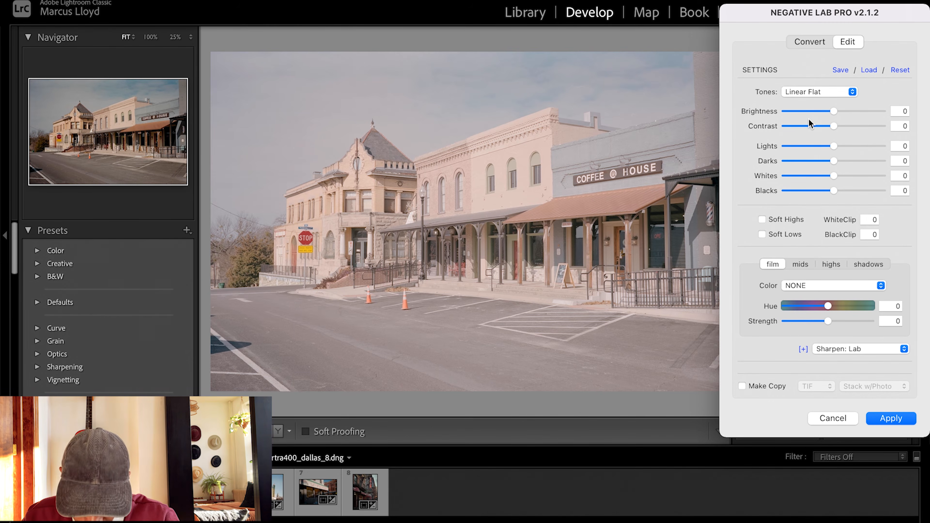
# Compare the Neutral and Warming versions of AutoColor 2.0 for the film color and choose AutoColor 2.0 - Warming
pyautogui.click(831, 287)
pyautogui.click(831, 303)
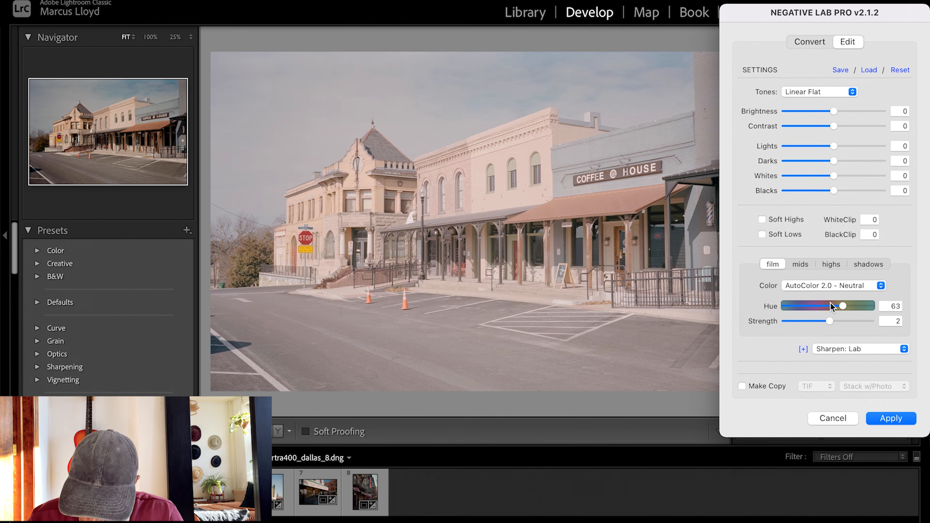
pyautogui.click(829, 285)
pyautogui.click(831, 297)
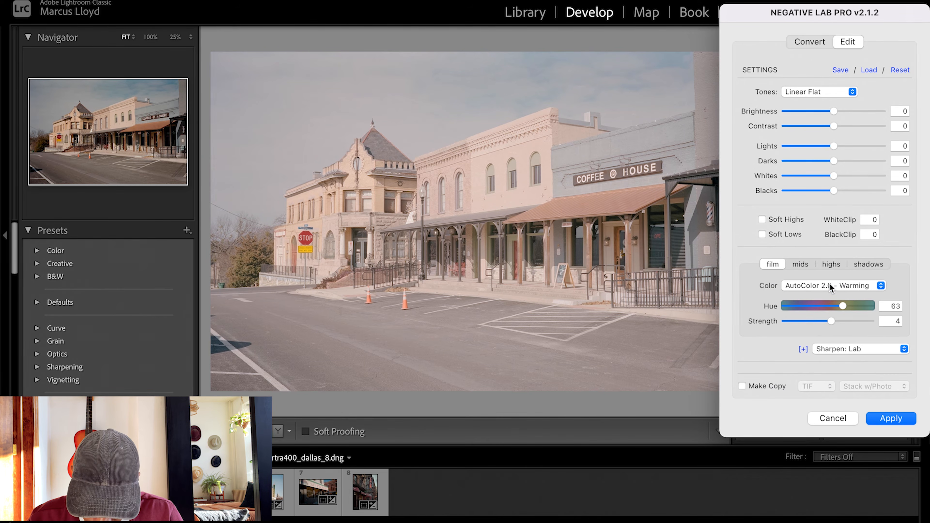
pyautogui.click(830, 286)
pyautogui.click(829, 276)
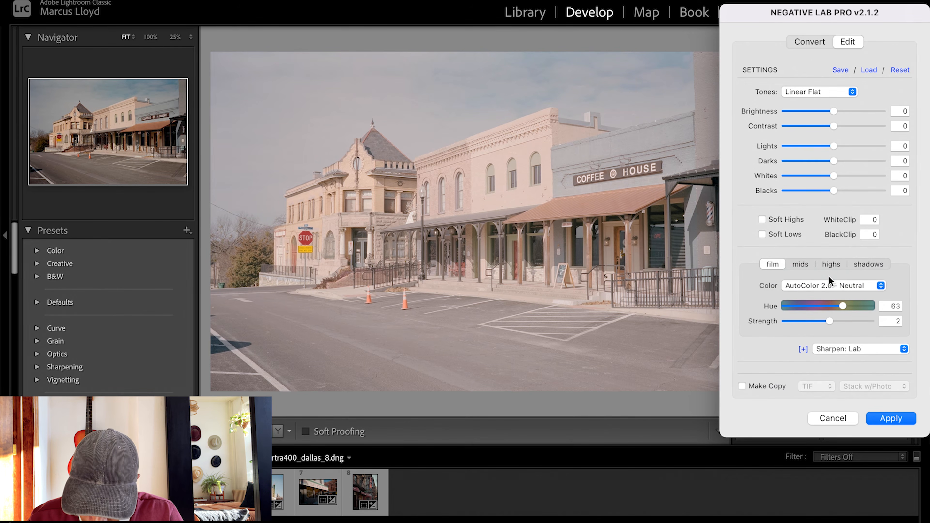
pyautogui.click(830, 286)
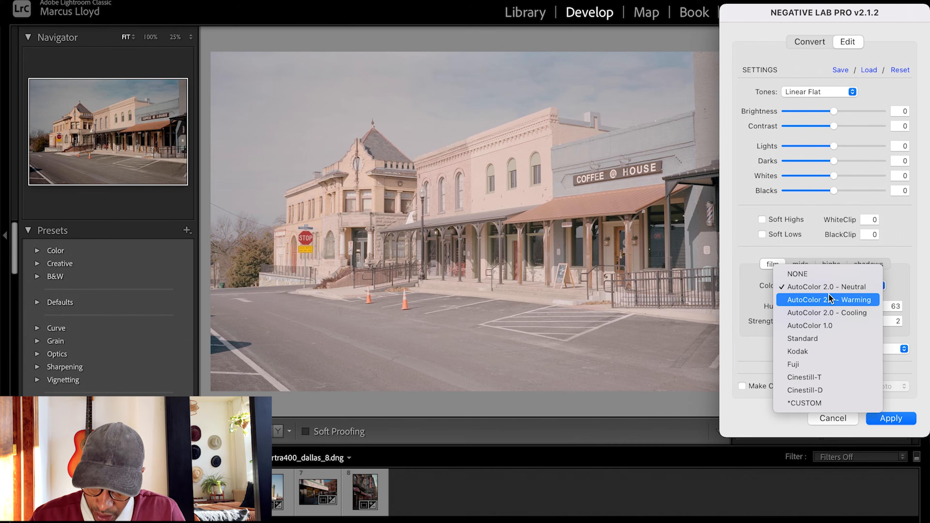
pyautogui.click(829, 294)
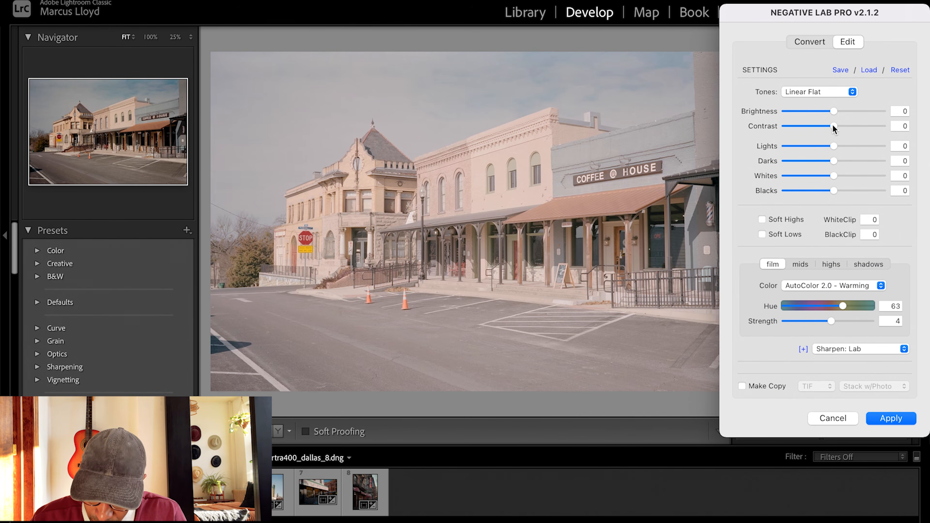
# Set the coffee house photo's contrast to -7, blacks to -24 and brightness to -11
pyautogui.moveTo(834, 127); pyautogui.dragTo(822, 132)
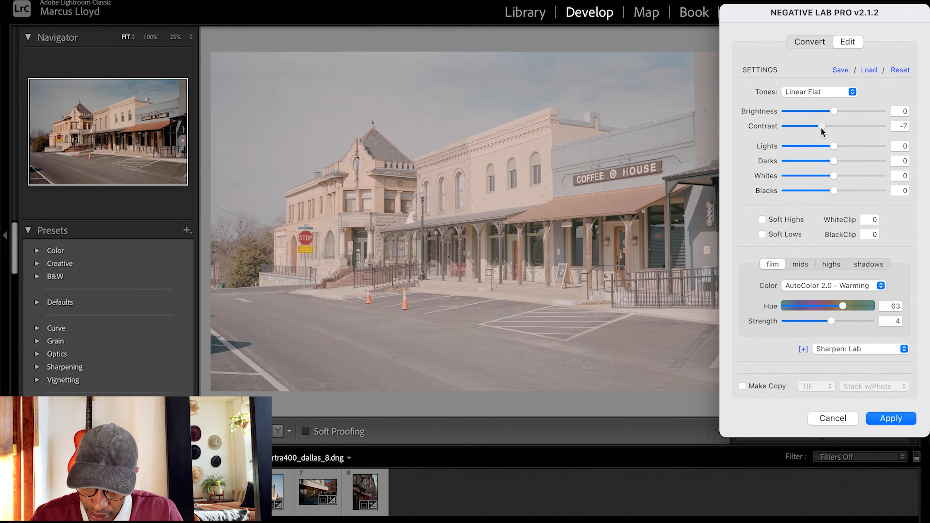
pyautogui.moveTo(834, 191); pyautogui.dragTo(798, 197)
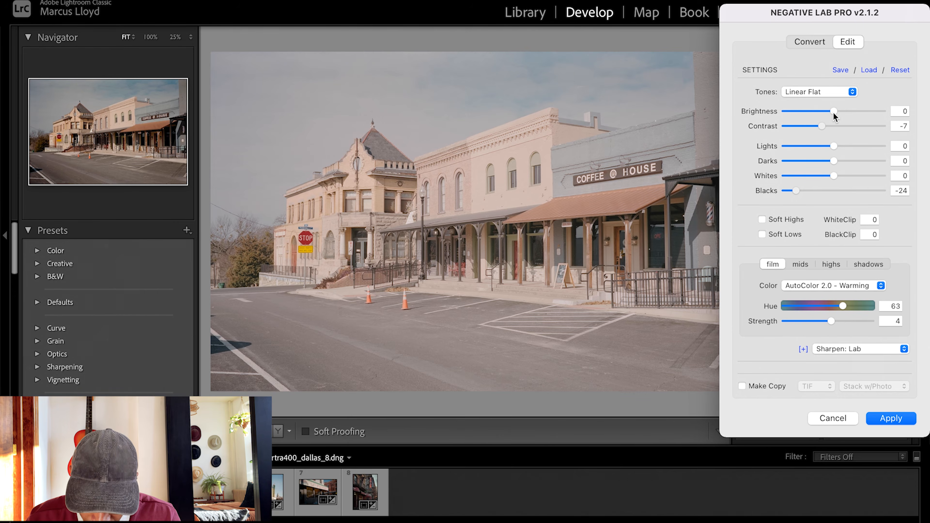
pyautogui.moveTo(834, 112); pyautogui.dragTo(818, 112)
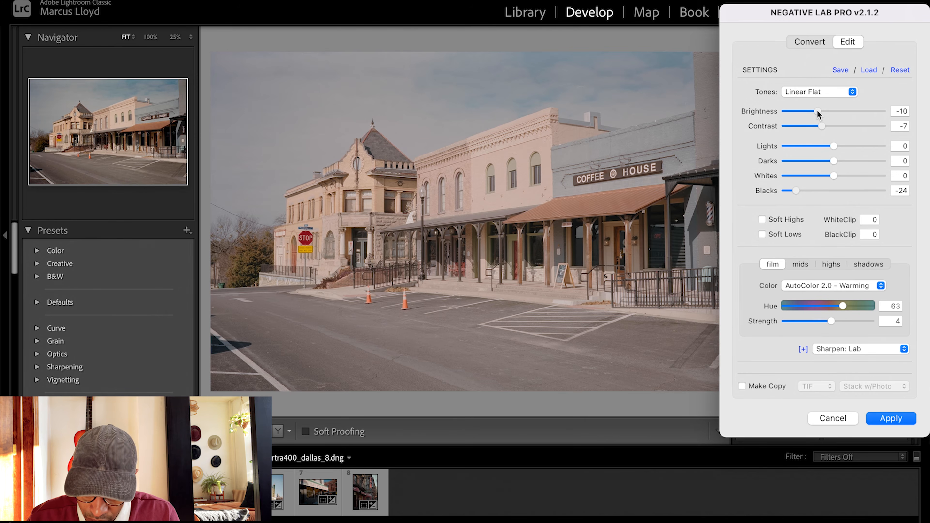
pyautogui.moveTo(818, 112); pyautogui.dragTo(817, 114)
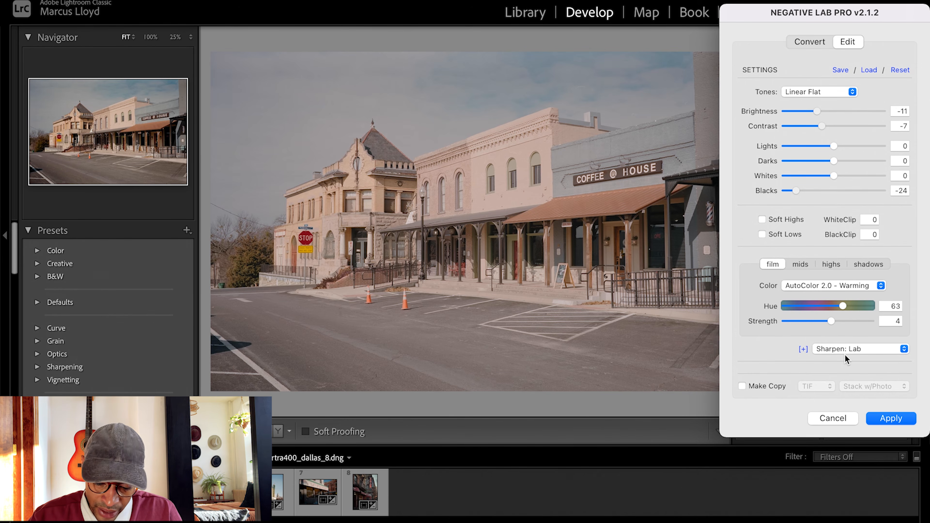
# Apply the Negative Lab Pro edits to the coffee house photo and view it full screen
pyautogui.click(881, 421)
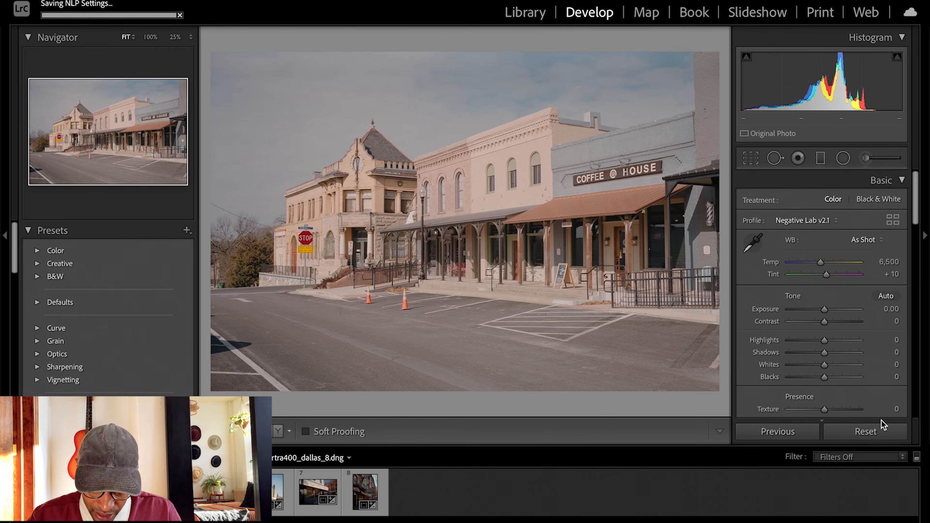
pyautogui.press('f')
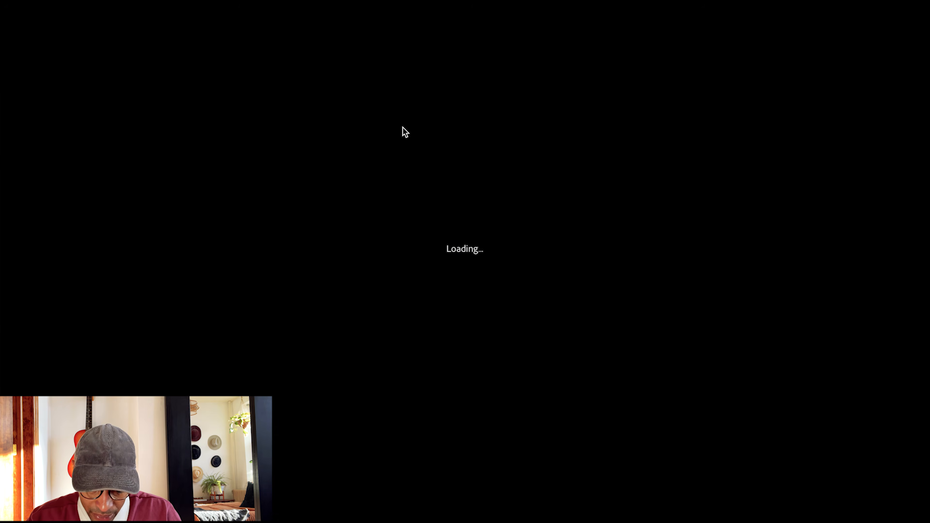